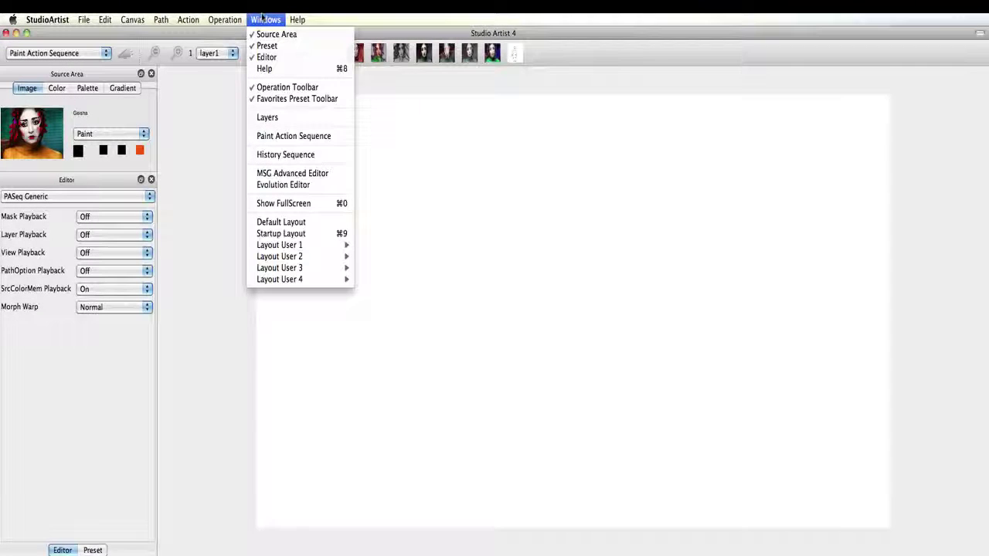
Bring up the Paint Action Sequence window from the Windows menu beside the blank canvas.
{"action": "left_click", "coordinate": [267, 135]}
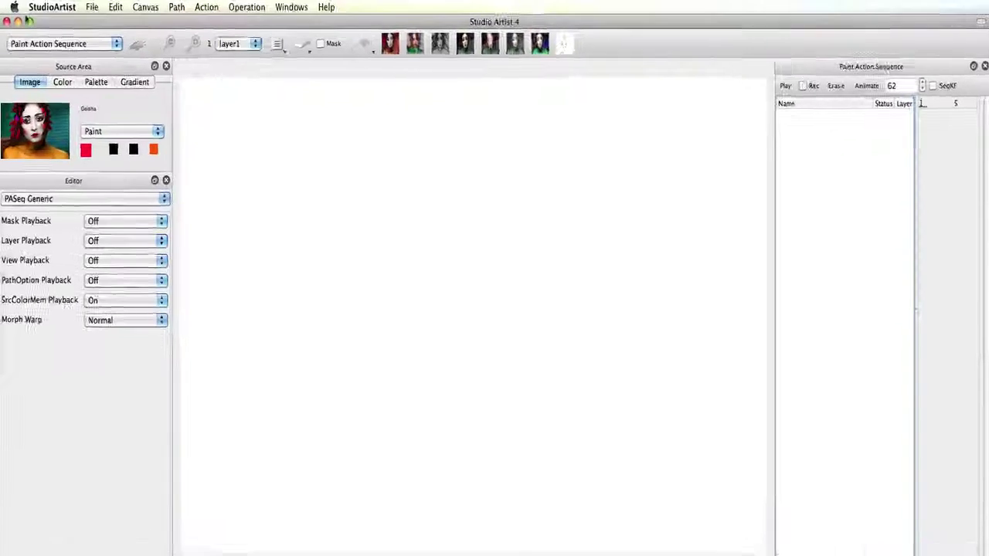
Record multiple content keyframes from dualpaint1.mov, adding a Content Context step on layer 1.
{"action": "left_click", "coordinate": [184, 7]}
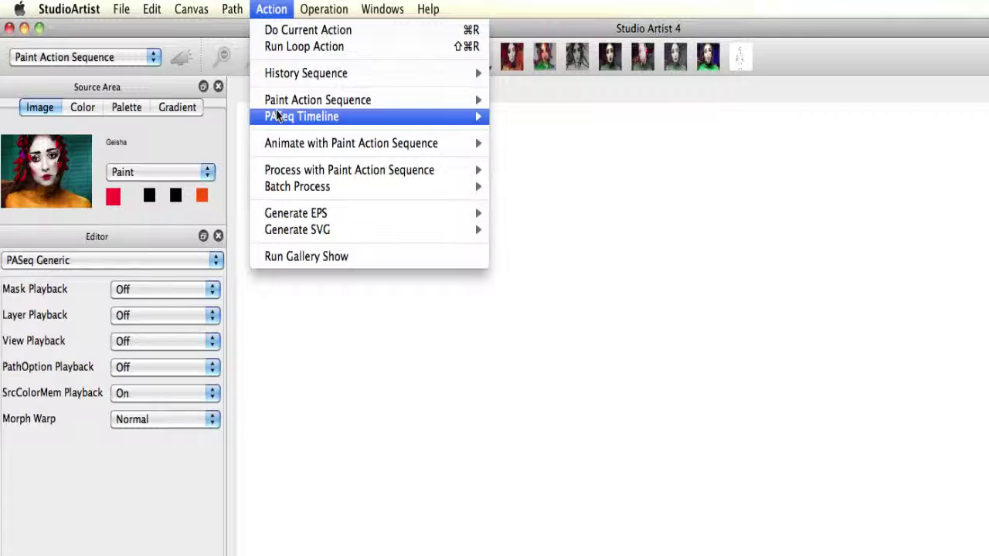
{"action": "mouse_move", "coordinate": [364, 117]}
{"action": "mouse_move", "coordinate": [568, 189]}
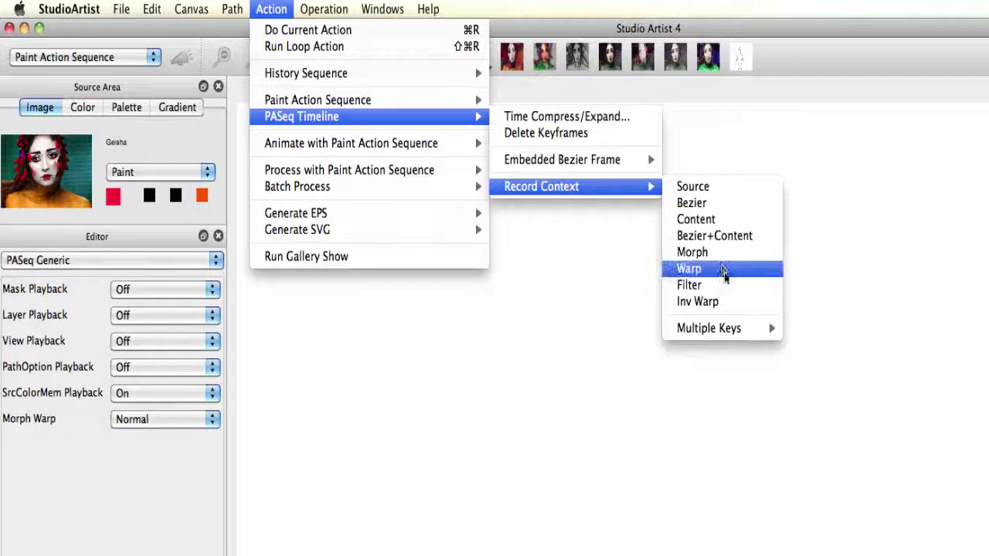
{"action": "mouse_move", "coordinate": [730, 329]}
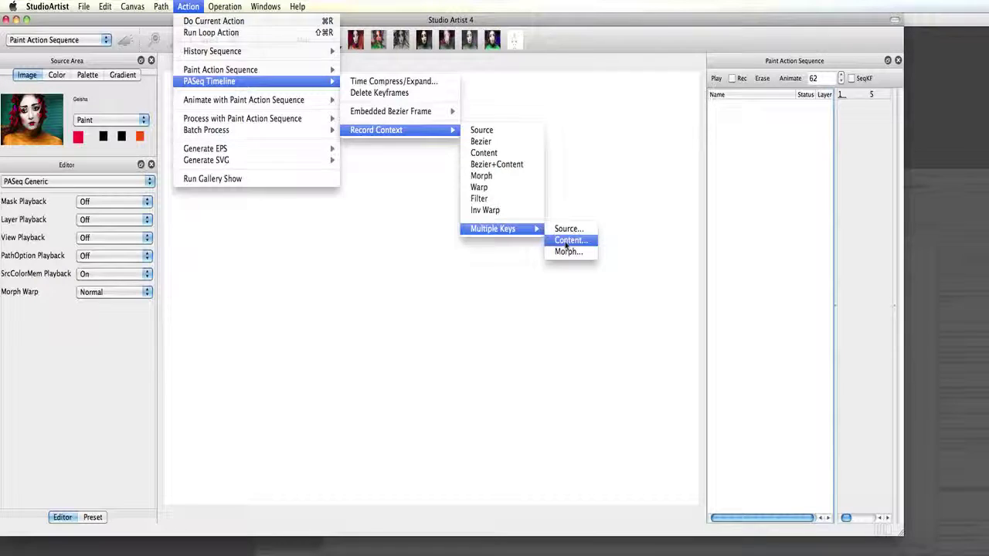
{"action": "left_click", "coordinate": [566, 245]}
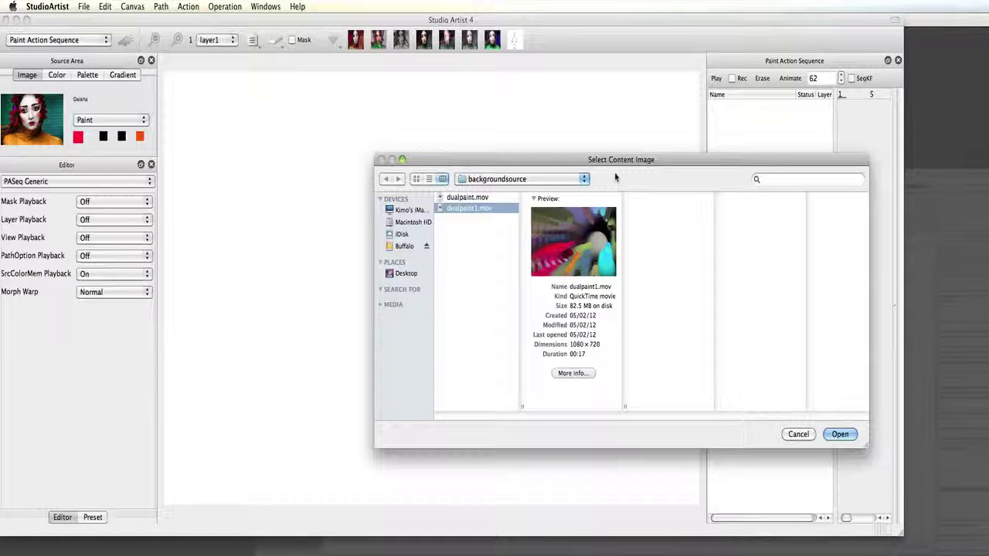
{"action": "left_click_drag", "start_coordinate": [617, 160], "coordinate": [428, 119]}
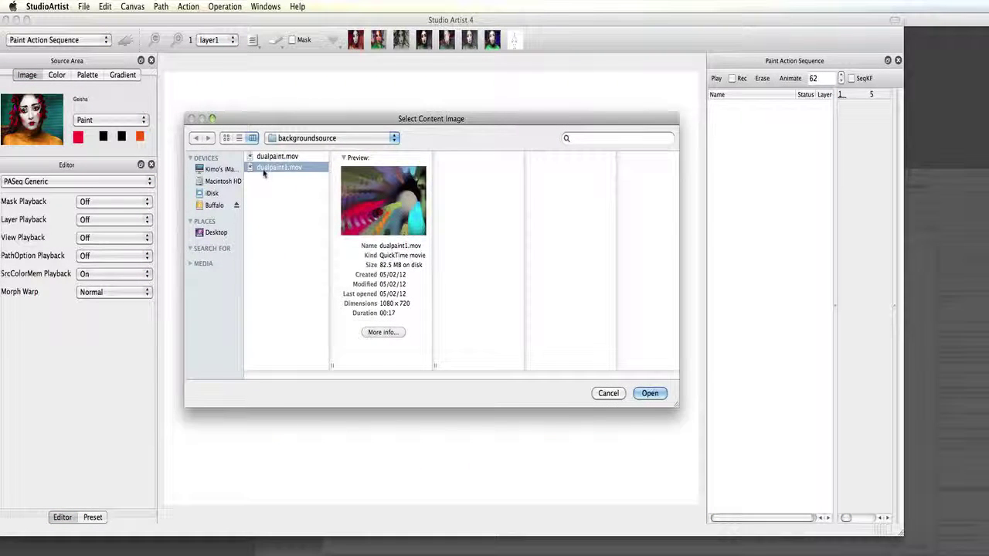
{"action": "left_click", "coordinate": [655, 396]}
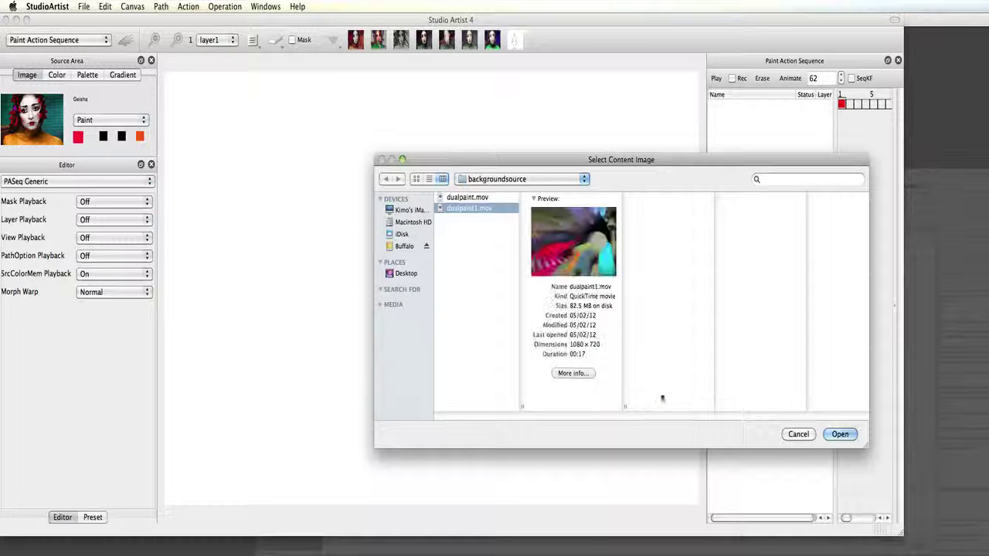
{"action": "left_click_drag", "start_coordinate": [666, 158], "coordinate": [449, 118]}
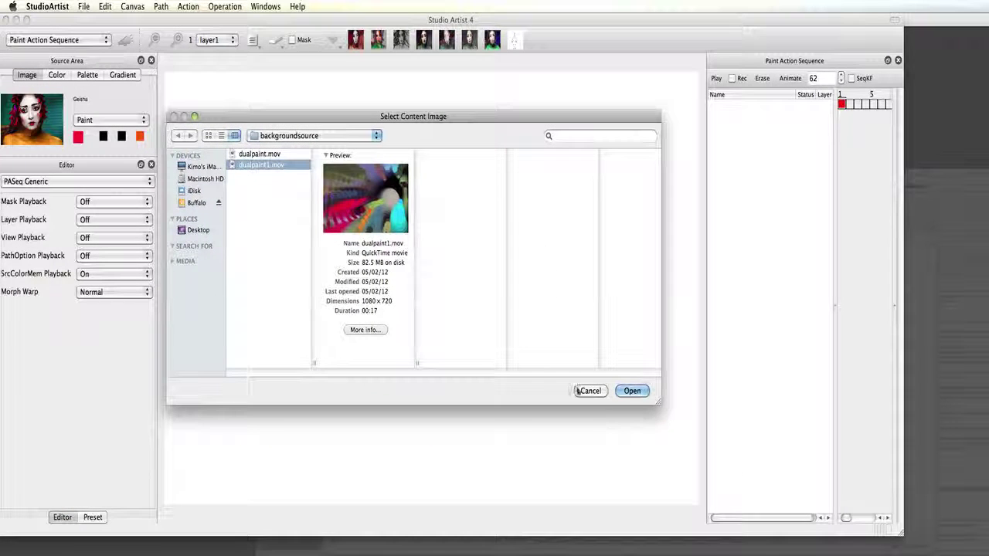
{"action": "left_click", "coordinate": [585, 391]}
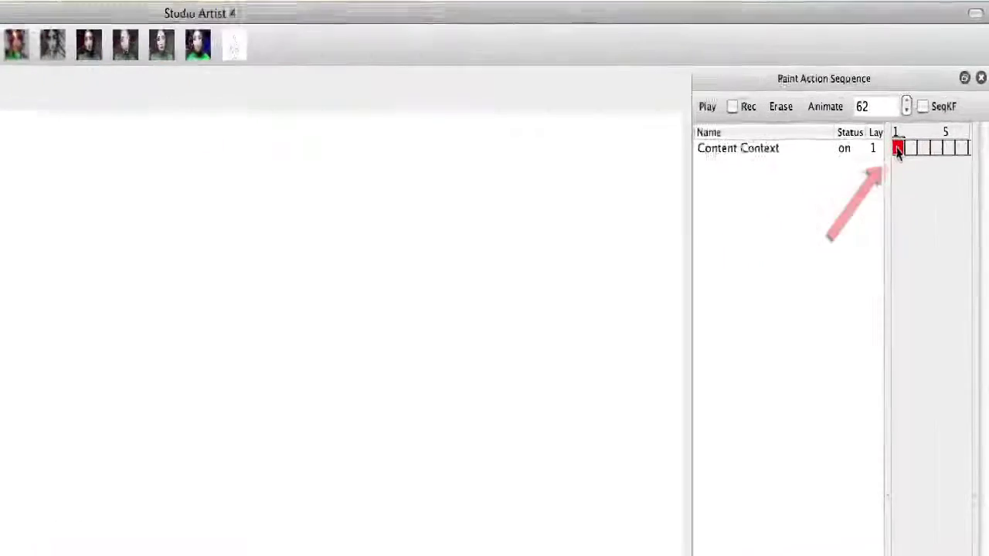
Select the Content Context row so the canvas shows the background movie's painted frame.
{"action": "left_click", "coordinate": [931, 118]}
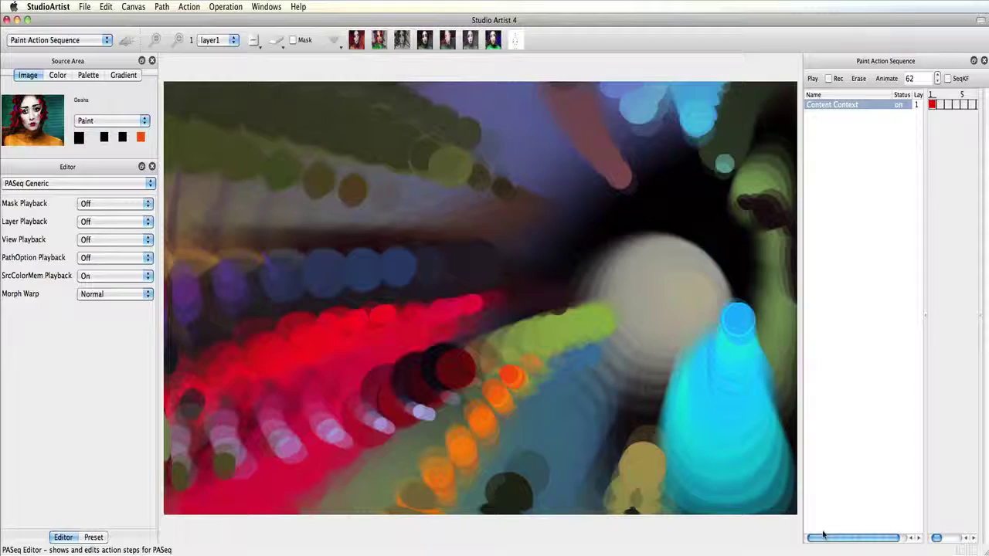
Enable Rec and drag right on the canvas to lighten the painting with Bias/Gain Adjust.
{"action": "left_click", "coordinate": [829, 78]}
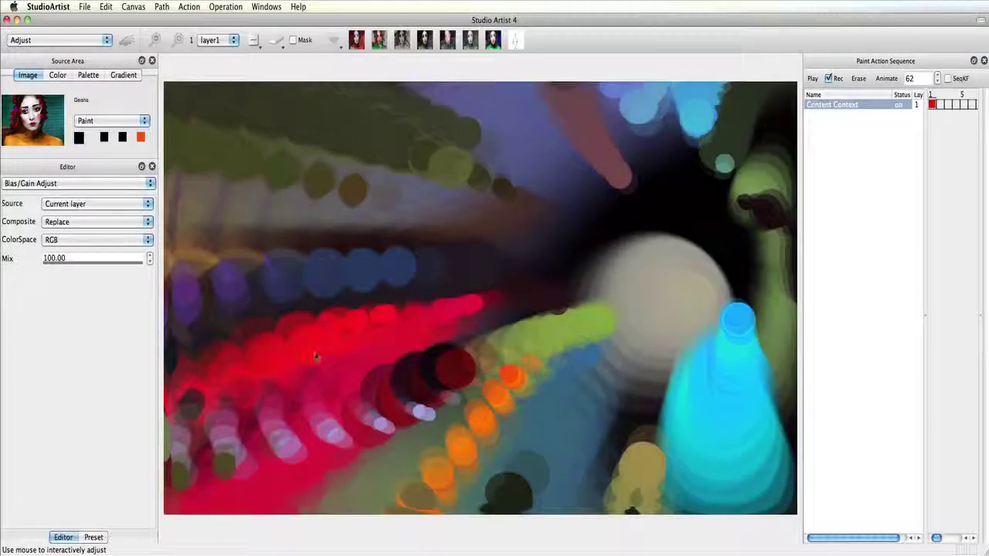
{"action": "left_click_drag", "start_coordinate": [315, 356], "coordinate": [385, 349]}
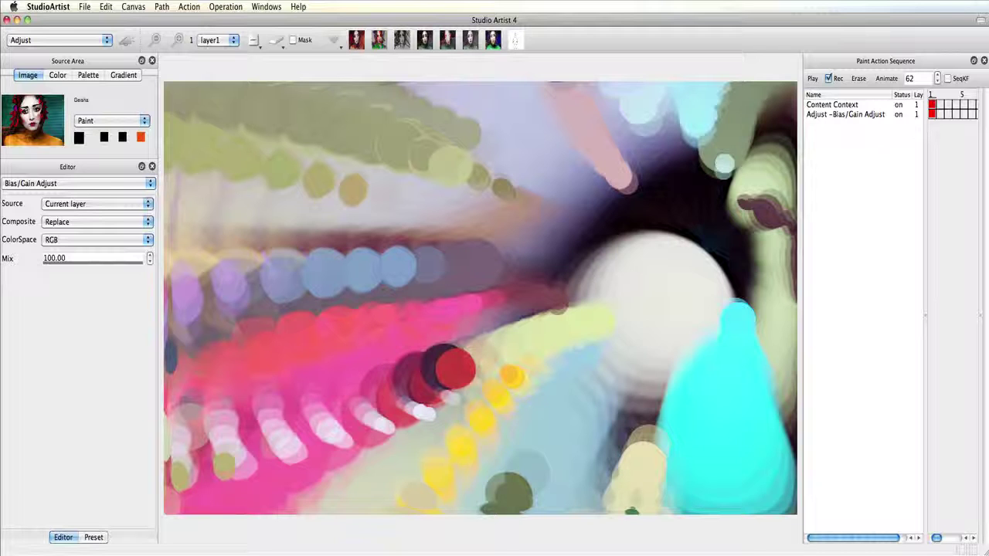
Apply the MSG preset Canvas (Put Image in Canvas) from CanvasPaperLinenTextures to the painting.
{"action": "left_click", "coordinate": [60, 39]}
{"action": "left_click", "coordinate": [23, 60]}
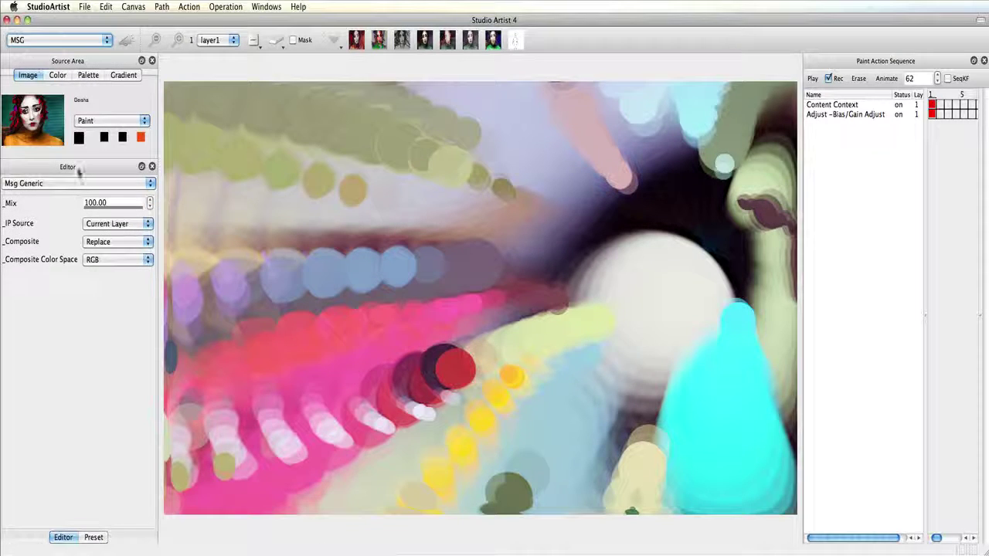
{"action": "left_click", "coordinate": [93, 537]}
{"action": "left_click", "coordinate": [73, 276]}
{"action": "left_click", "coordinate": [70, 301]}
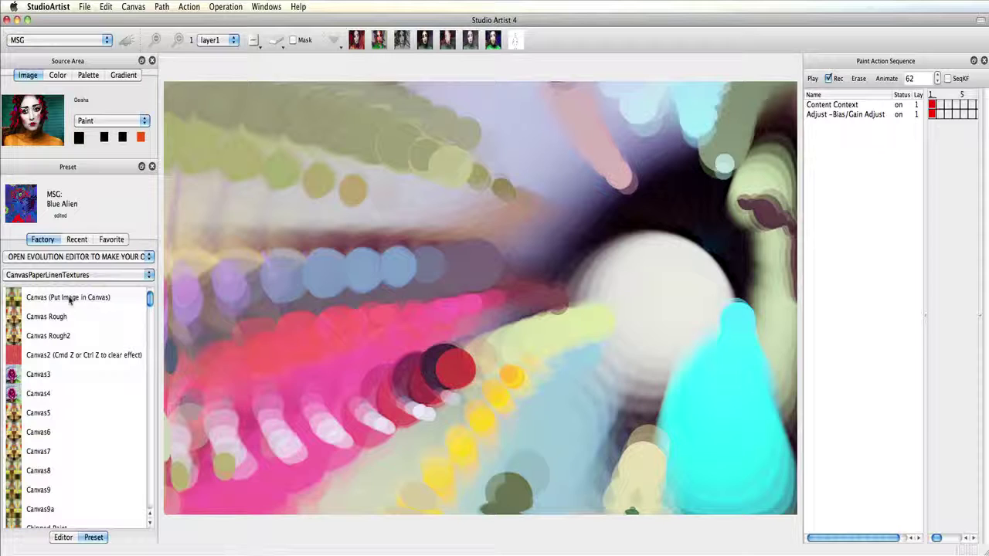
{"action": "left_click", "coordinate": [69, 298]}
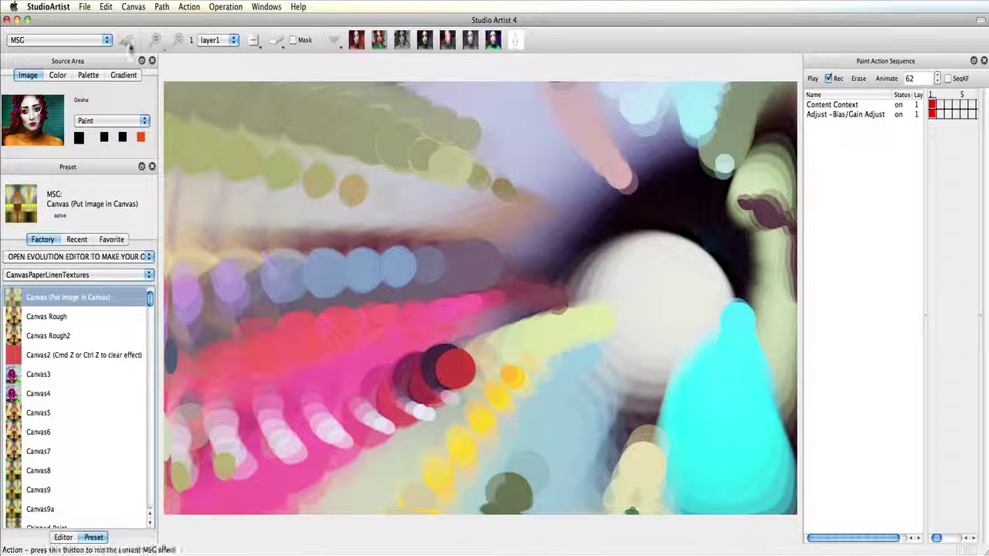
{"action": "left_click", "coordinate": [128, 41]}
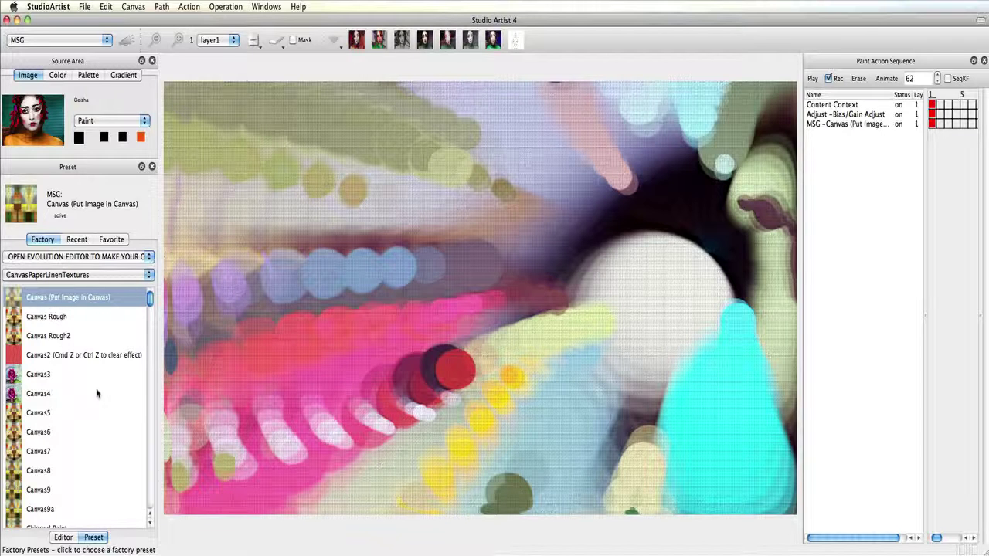
Set the source to the recent DancingGirlMov movie.
{"action": "left_click", "coordinate": [84, 7]}
{"action": "mouse_move", "coordinate": [99, 68]}
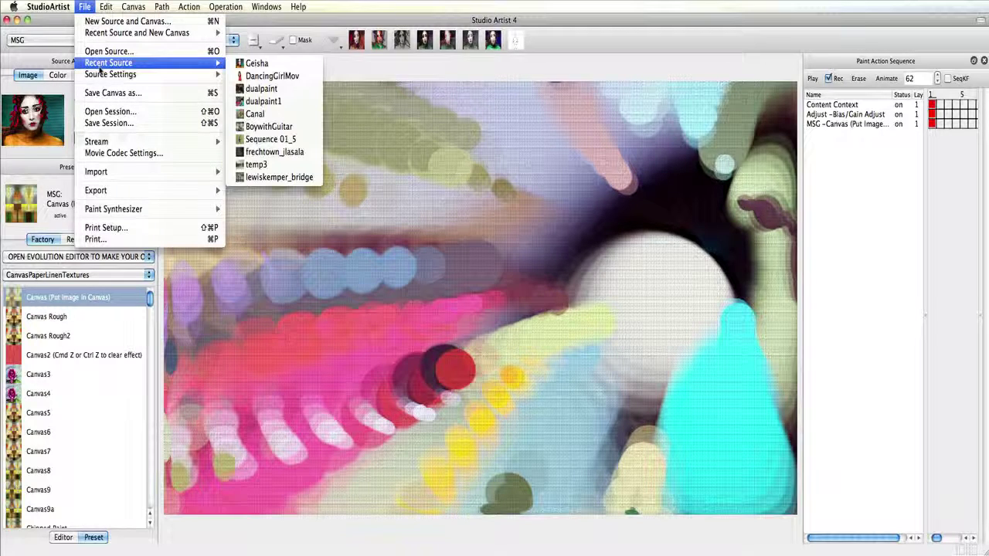
{"action": "left_click", "coordinate": [286, 73]}
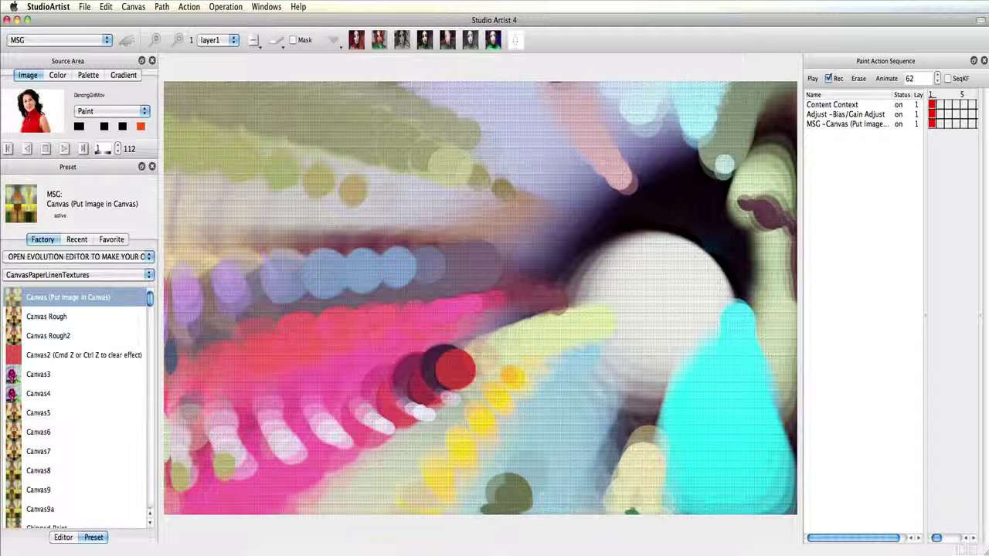
Load the Vectorizer Sketch 13 preset from Sketch Effects, run it, then undo the result.
{"action": "left_click", "coordinate": [77, 40]}
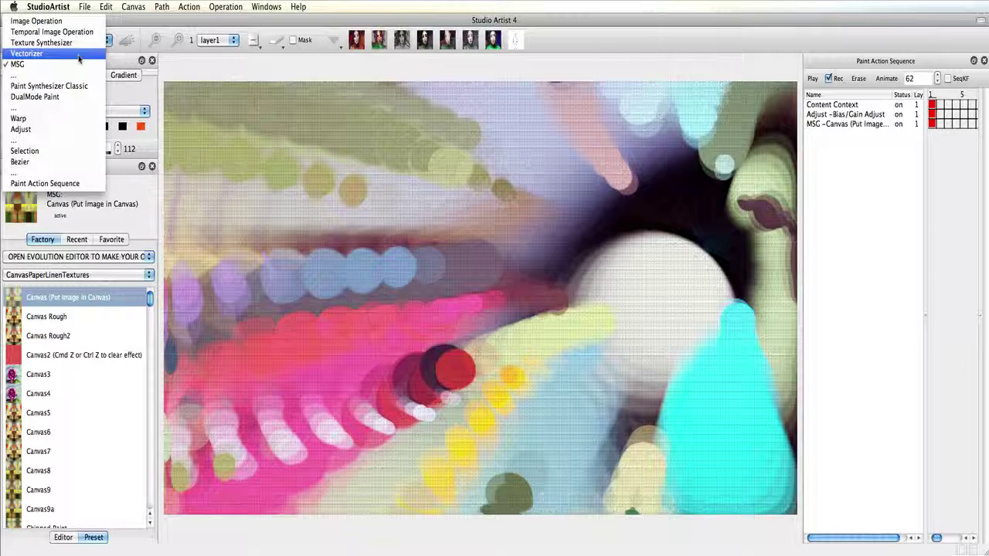
{"action": "left_click", "coordinate": [77, 50]}
{"action": "left_click", "coordinate": [45, 275]}
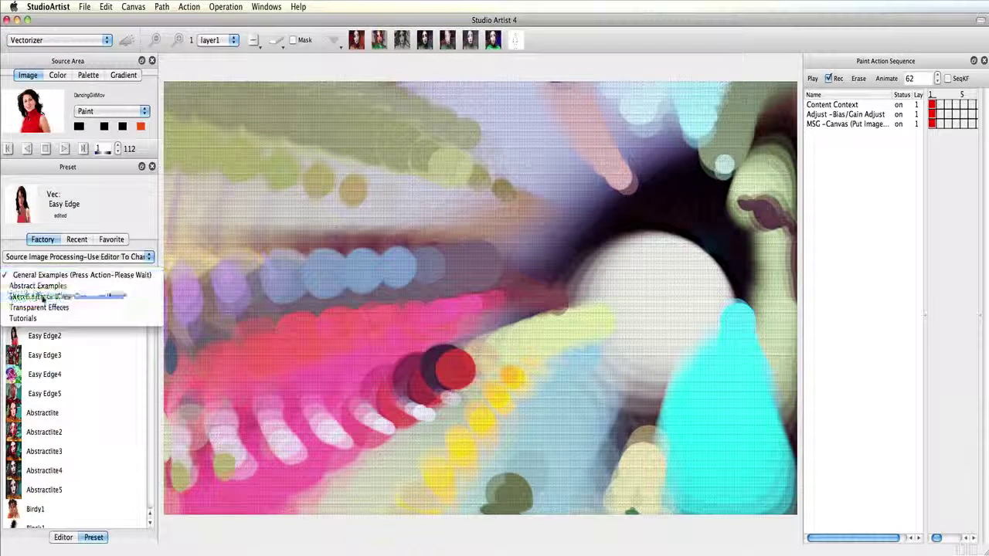
{"action": "left_click", "coordinate": [44, 298]}
{"action": "scroll", "coordinate": [47, 348], "scroll_direction": "down", "scroll_amount": 5}
{"action": "left_click", "coordinate": [54, 370]}
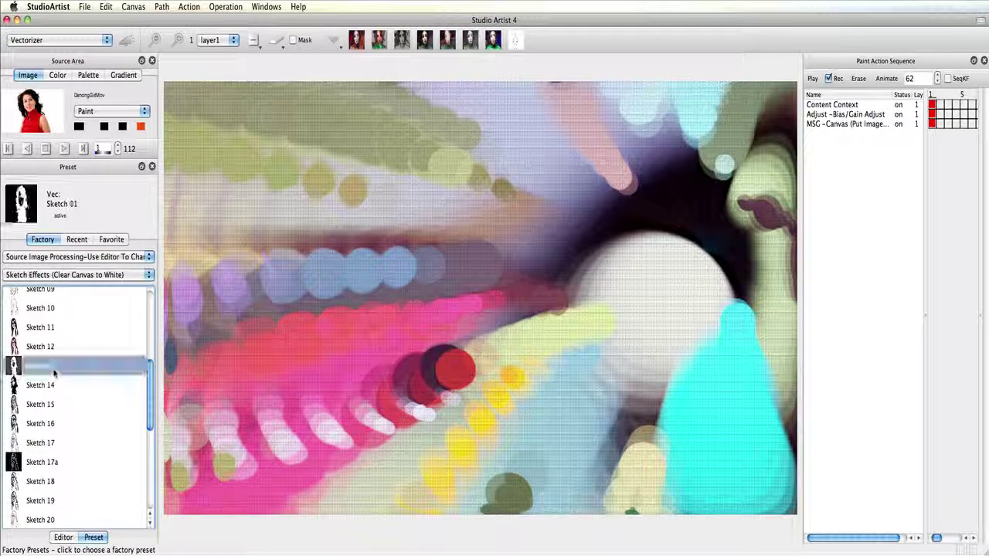
{"action": "left_click", "coordinate": [126, 41]}
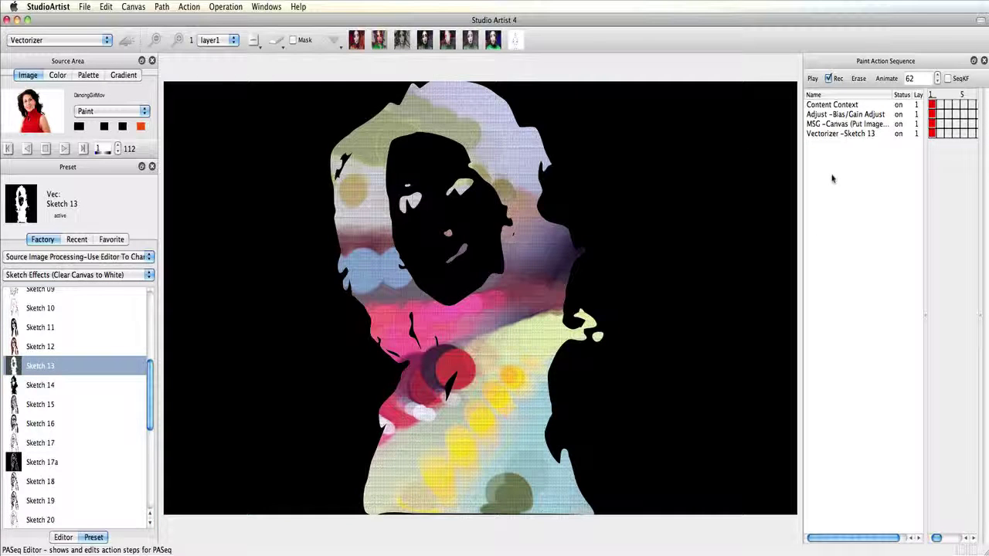
{"action": "key", "text": "super+z"}
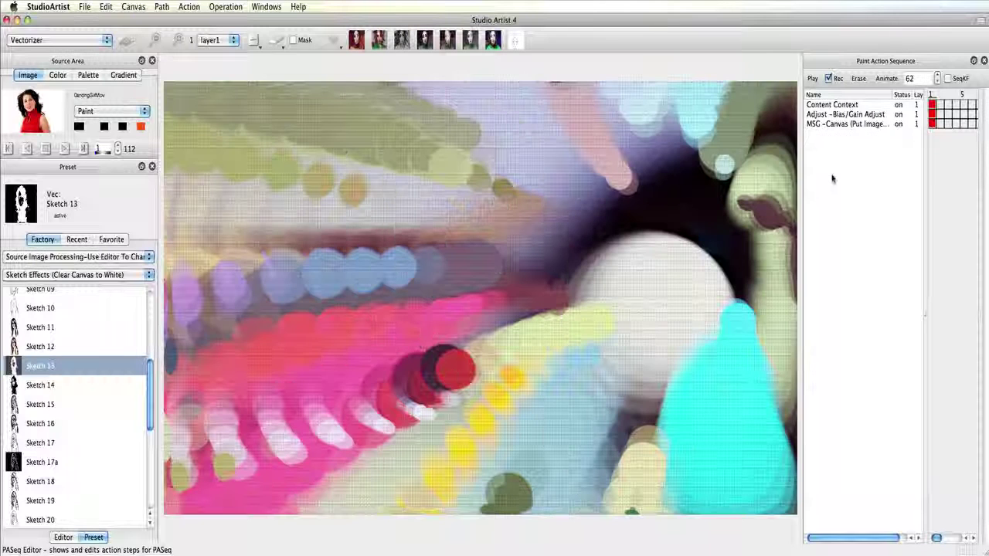
Set the Vectorizer's Mass Gen to Median Threshold and run it to mask the painting.
{"action": "left_click", "coordinate": [63, 537]}
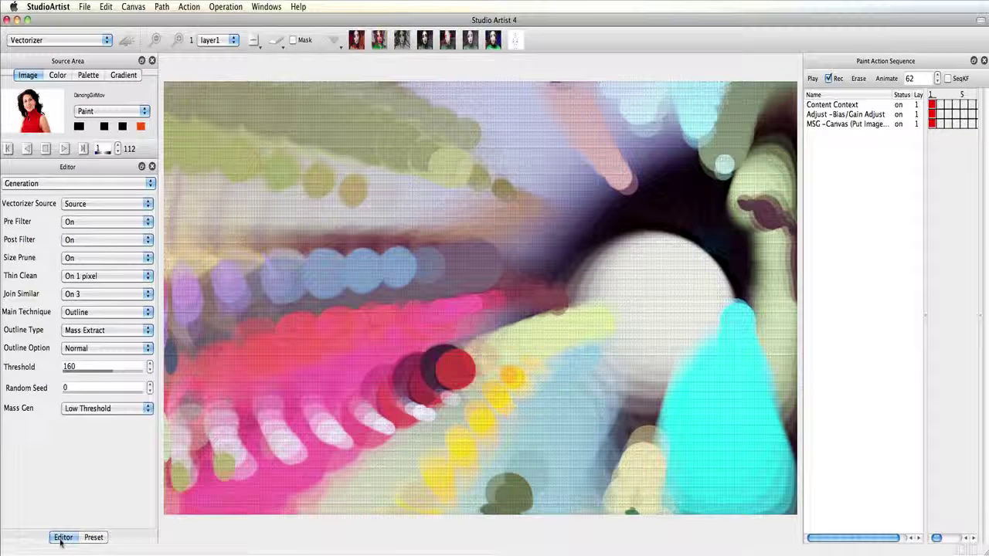
{"action": "left_click", "coordinate": [101, 408]}
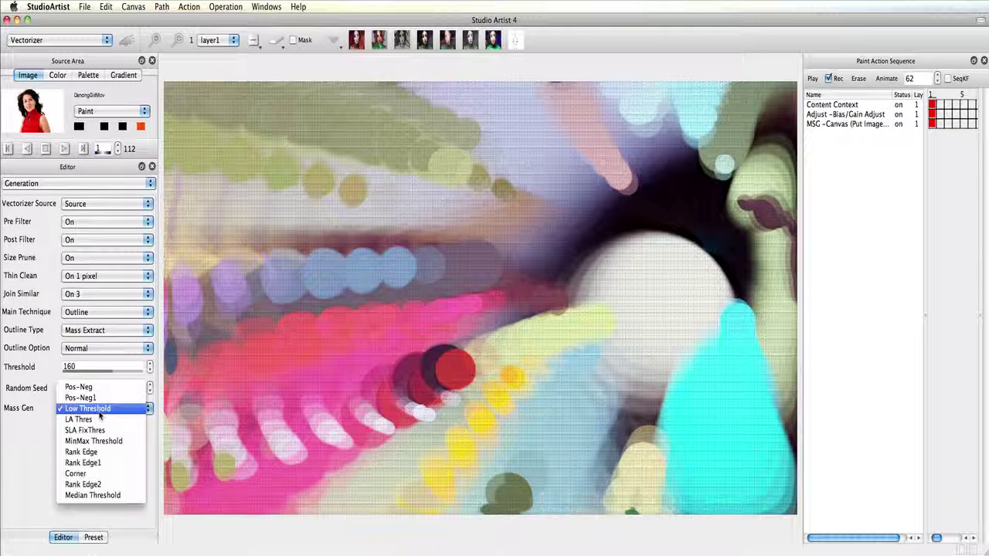
{"action": "left_click", "coordinate": [98, 495]}
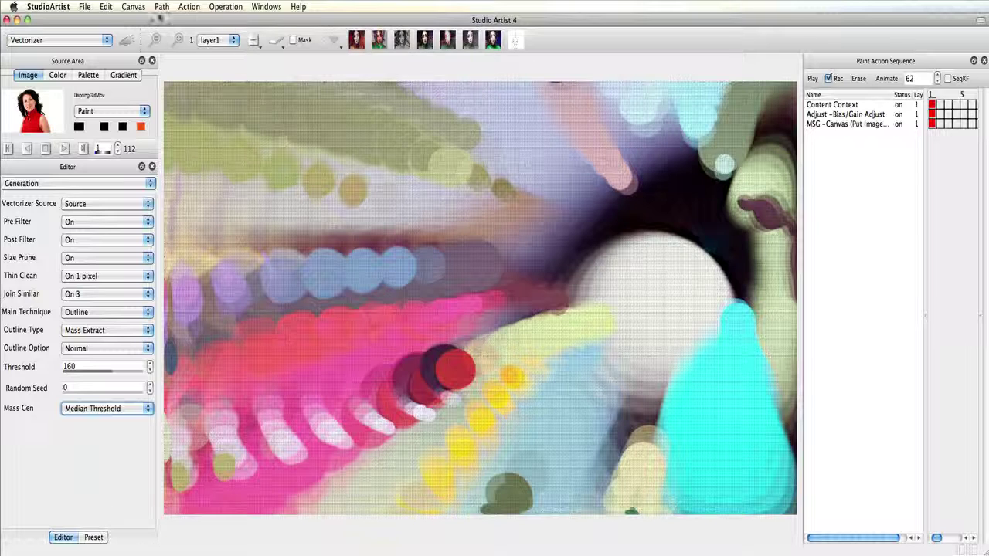
{"action": "left_click", "coordinate": [127, 40]}
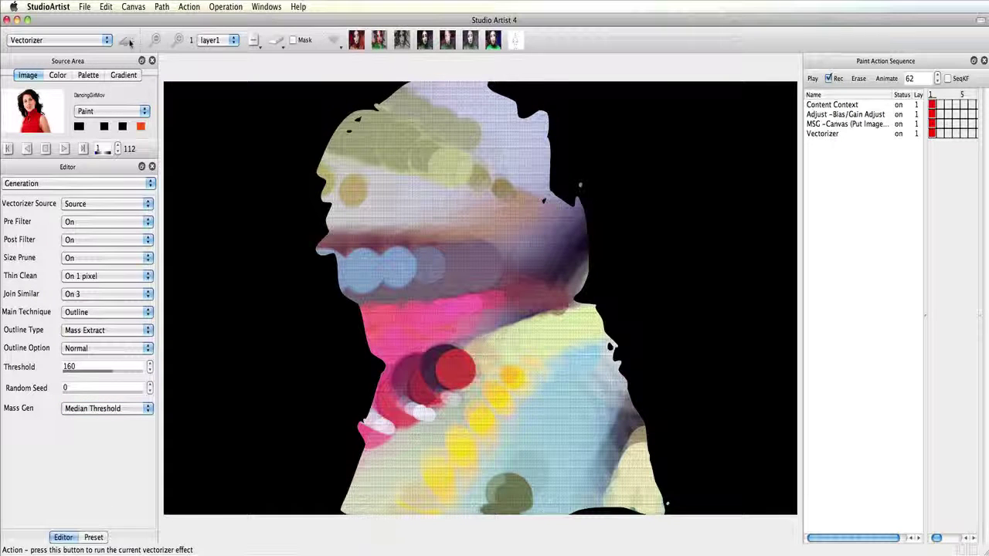
Navigate to Action > Process with Paint Action Sequence > Source to Movie….
{"action": "left_click", "coordinate": [188, 6]}
{"action": "mouse_move", "coordinate": [216, 101]}
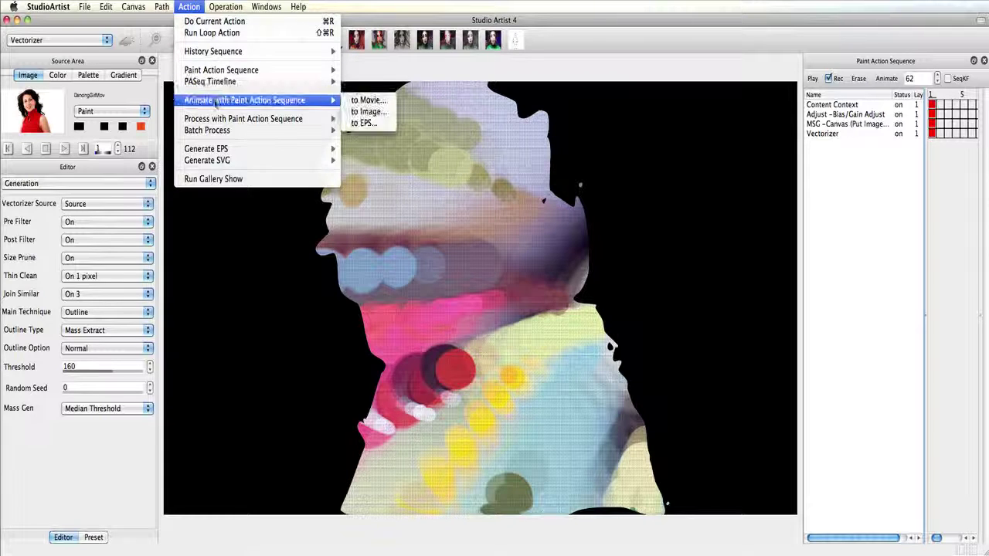
{"action": "mouse_move", "coordinate": [315, 119]}
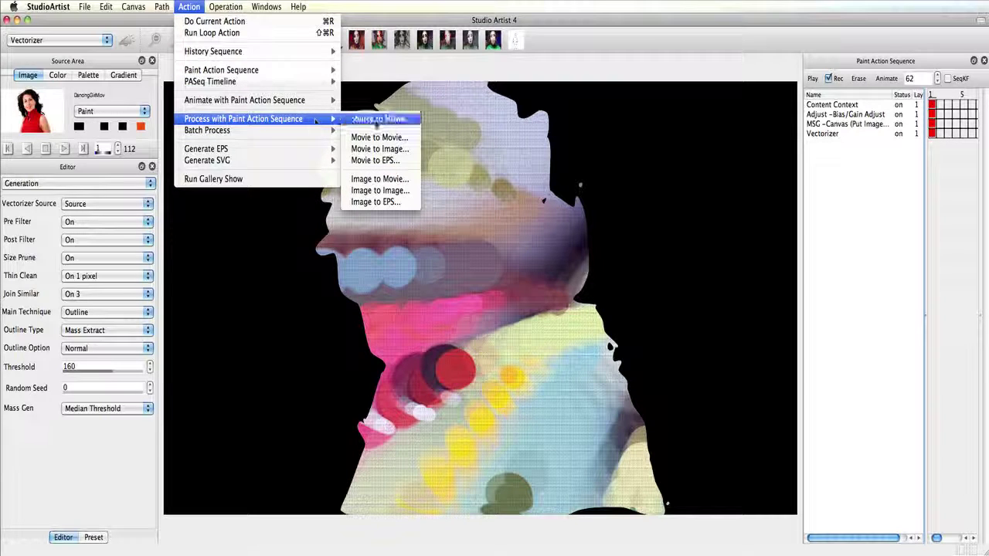